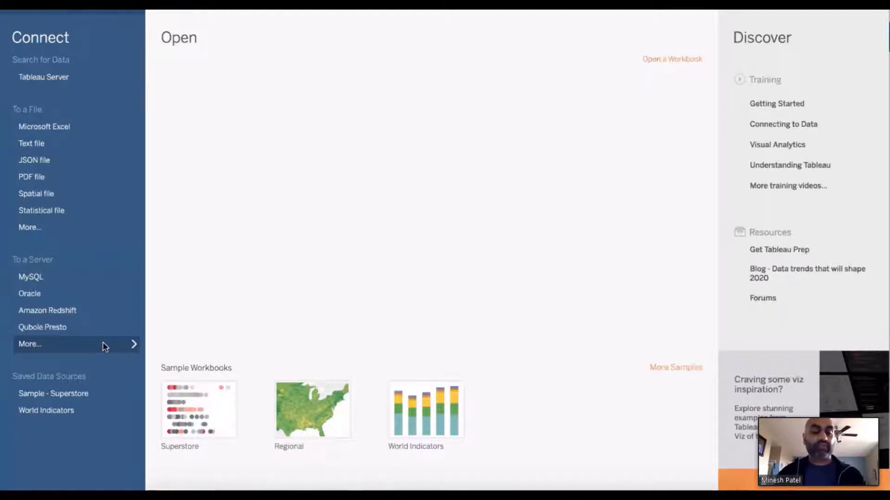
# Open the Qubole Presto server connection form, review its endpoint and cluster label fields, and close it without signing in.
pyautogui.click(104, 344)
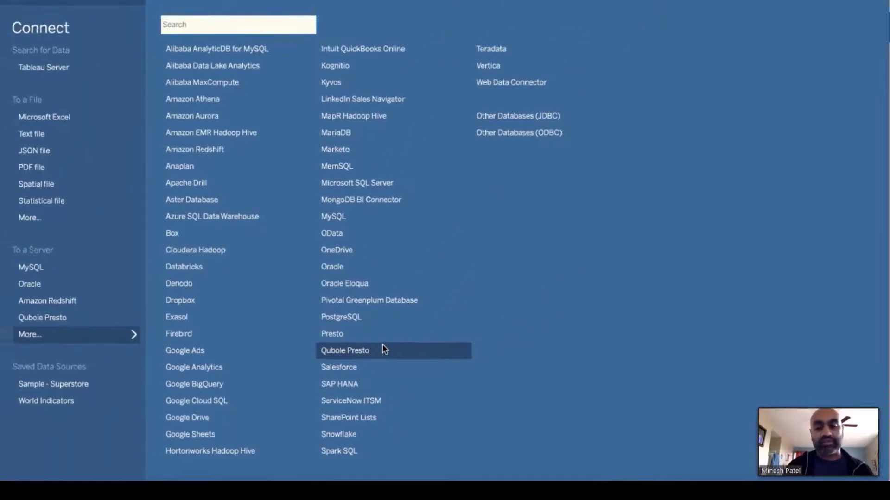
pyautogui.click(382, 350)
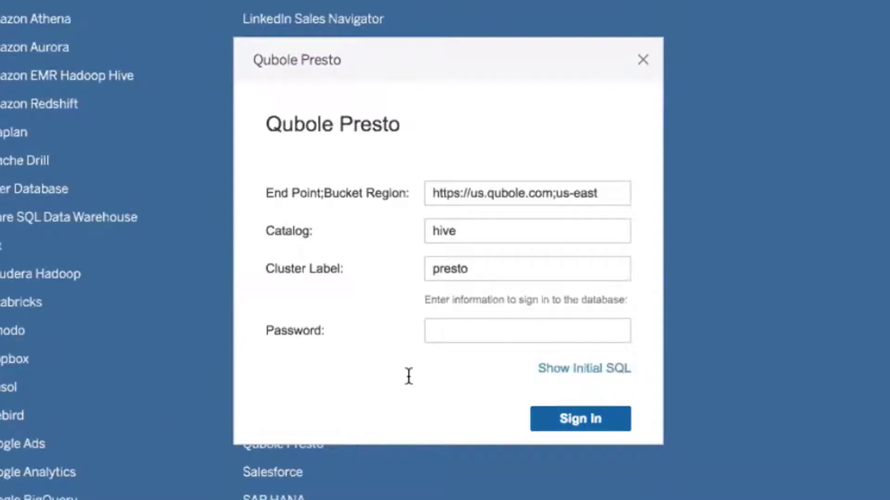
pyautogui.click(481, 197)
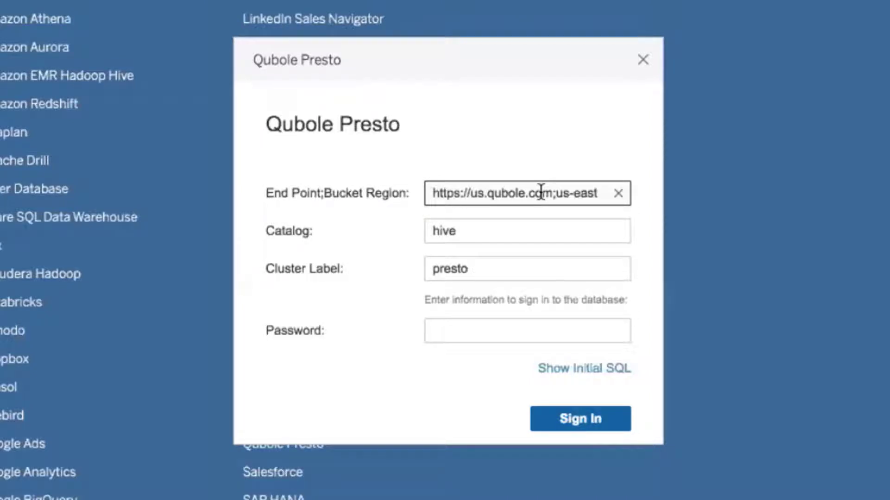
pyautogui.click(466, 269)
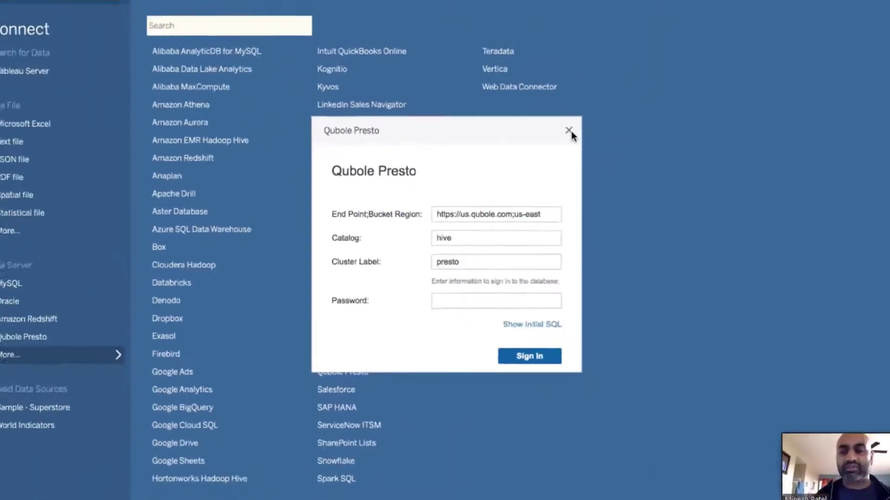
pyautogui.click(569, 131)
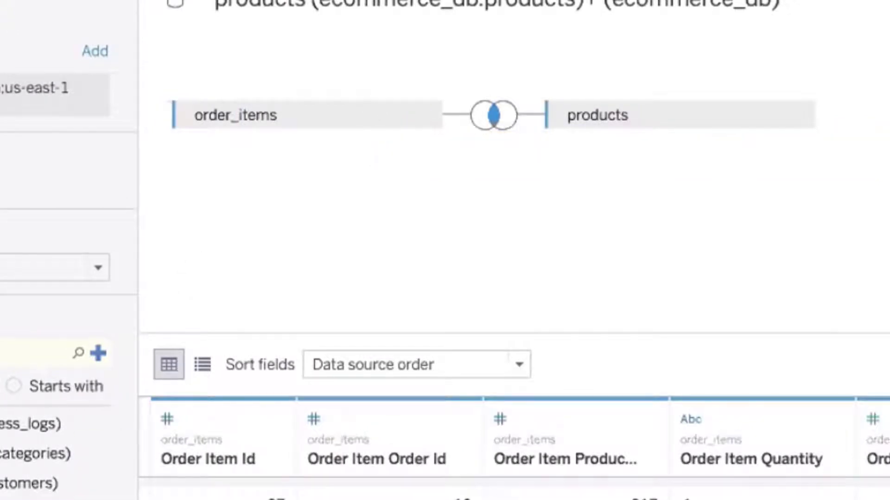
# Inspect the join between order_items and products, and review the joined fields as a data grid and as a metadata list.
pyautogui.click(496, 118)
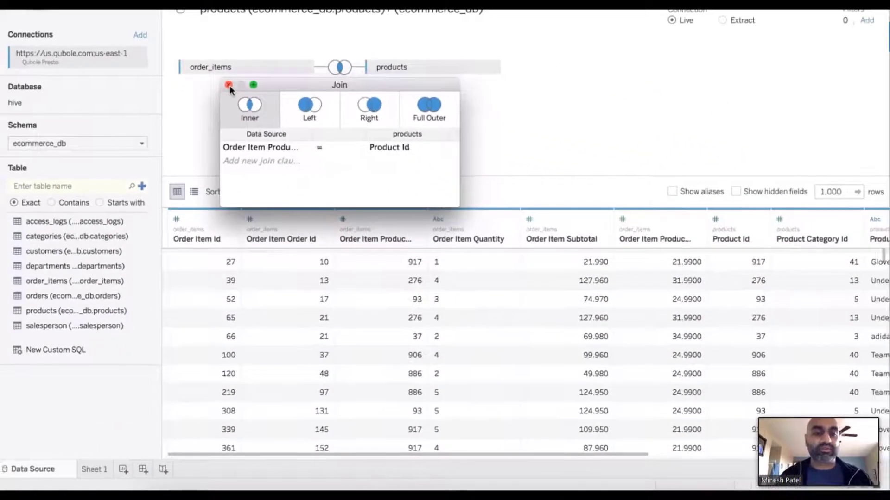
pyautogui.click(229, 84)
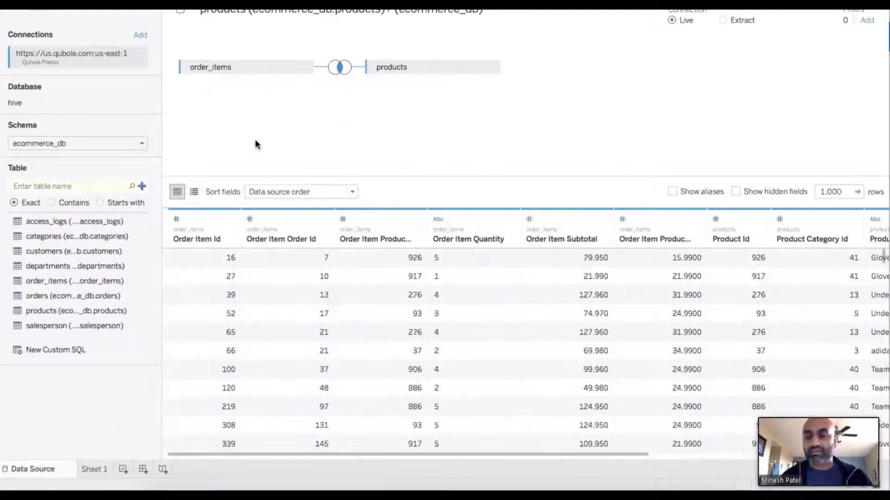
pyautogui.hscroll(8, 373, 330)
pyautogui.hscroll(-8, 372, 330)
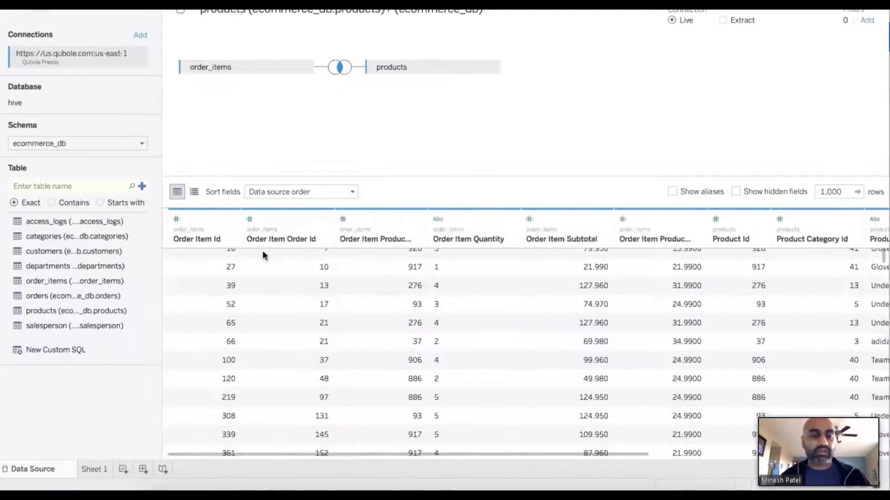
pyautogui.click(194, 192)
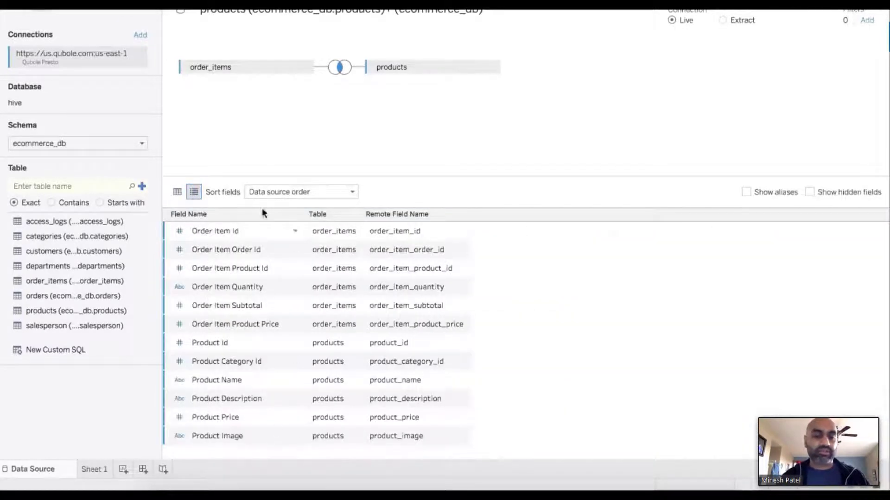
pyautogui.click(175, 192)
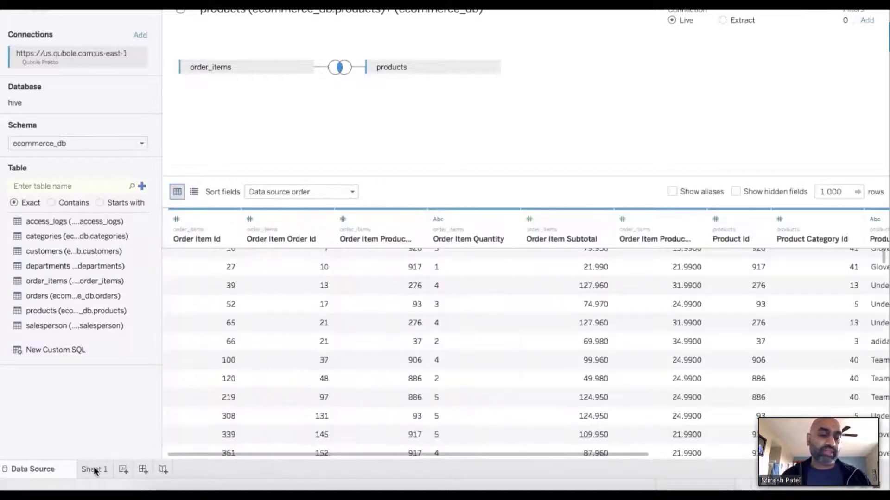
# Open Sheet 1 and list the products by placing Product Name on the rows.
pyautogui.click(94, 469)
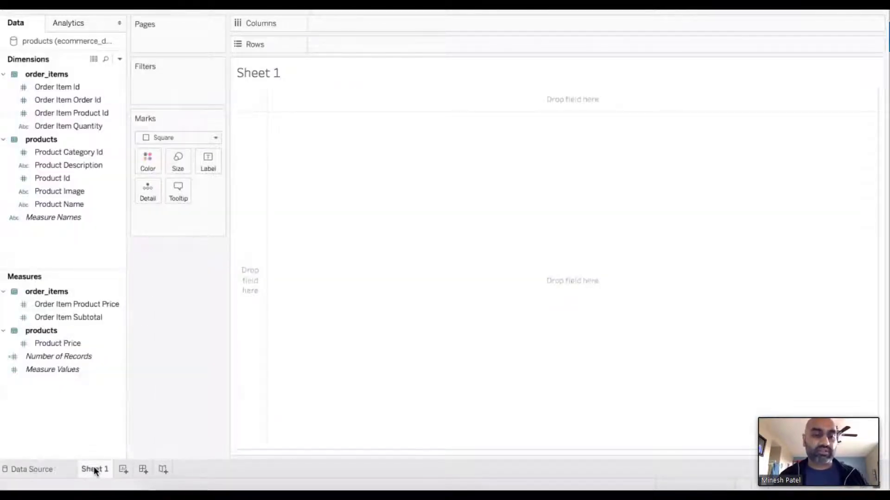
pyautogui.click(68, 204)
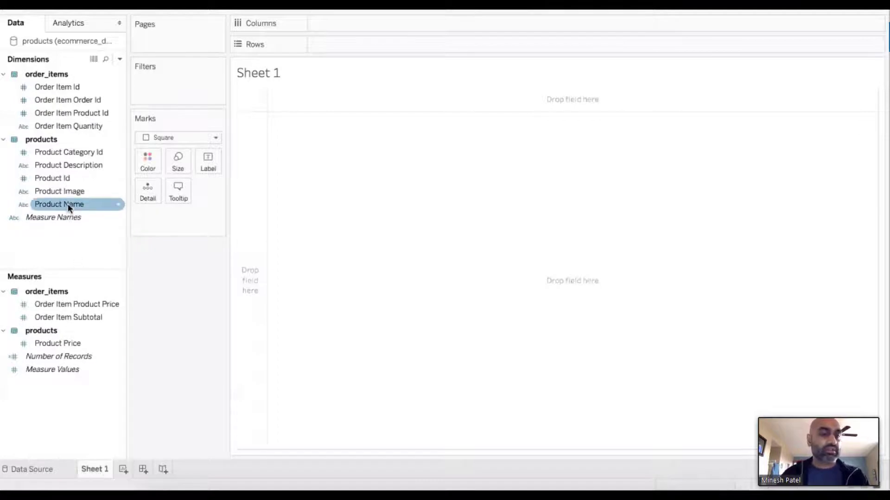
pyautogui.moveTo(68, 206); pyautogui.dragTo(349, 46)
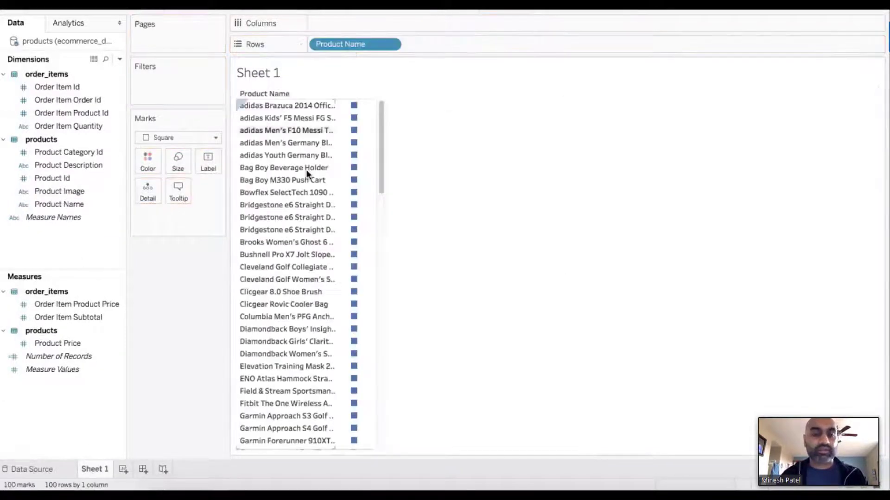
pyautogui.scroll(-8, 314, 178)
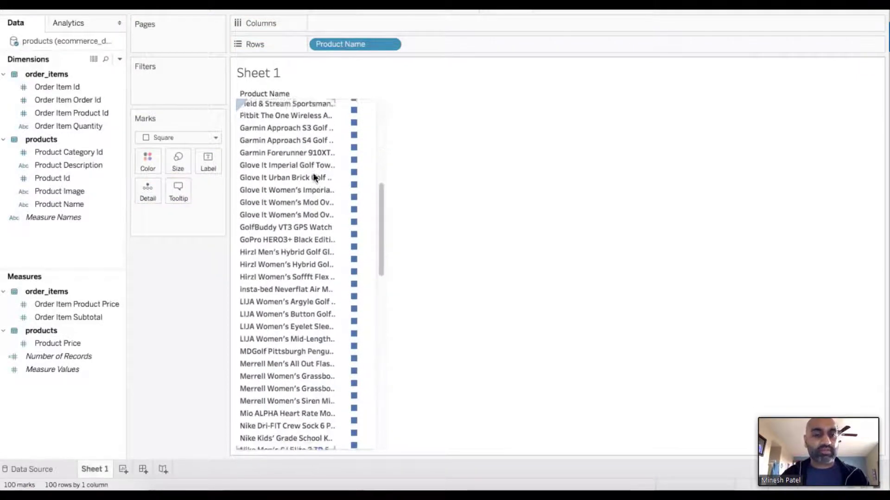
pyautogui.scroll(8, 314, 179)
# Place Order Item Quantity on the columns and aggregate it as a count.
pyautogui.click(74, 126)
pyautogui.moveTo(75, 125); pyautogui.dragTo(348, 25)
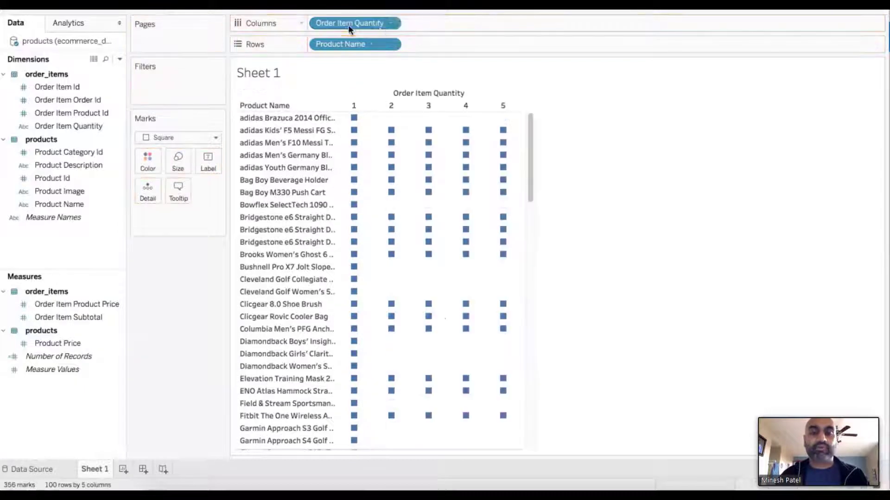
pyautogui.click(390, 24)
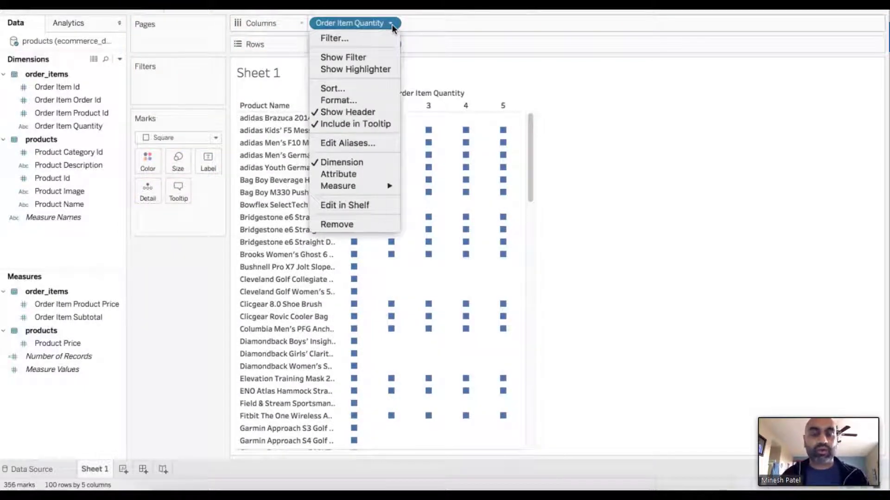
pyautogui.moveTo(370, 186)
pyautogui.click(415, 212)
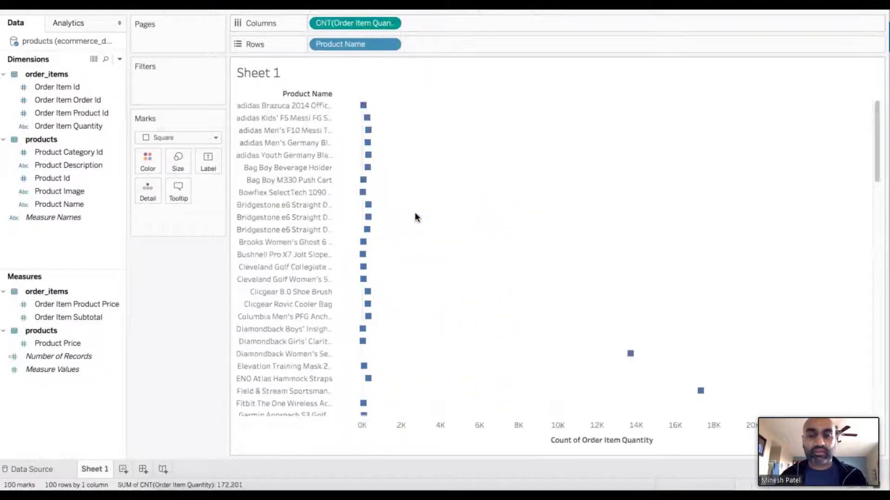
pyautogui.scroll(-10, 435, 224)
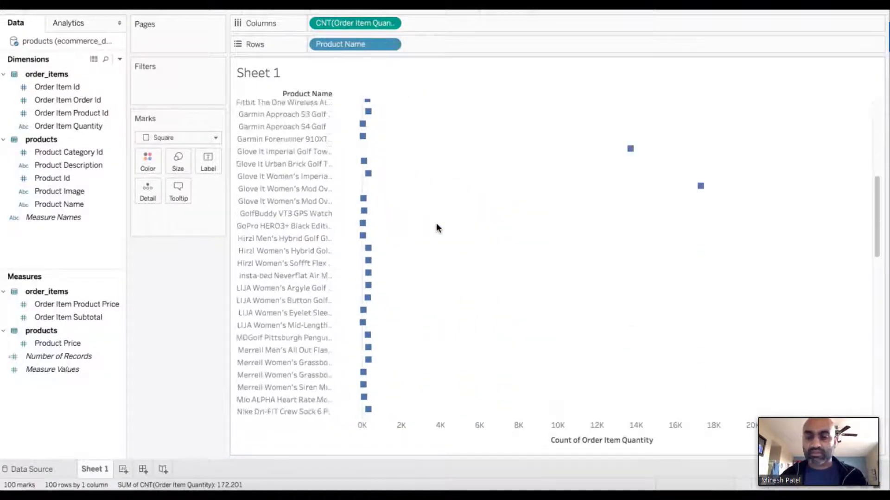
pyautogui.scroll(10, 436, 224)
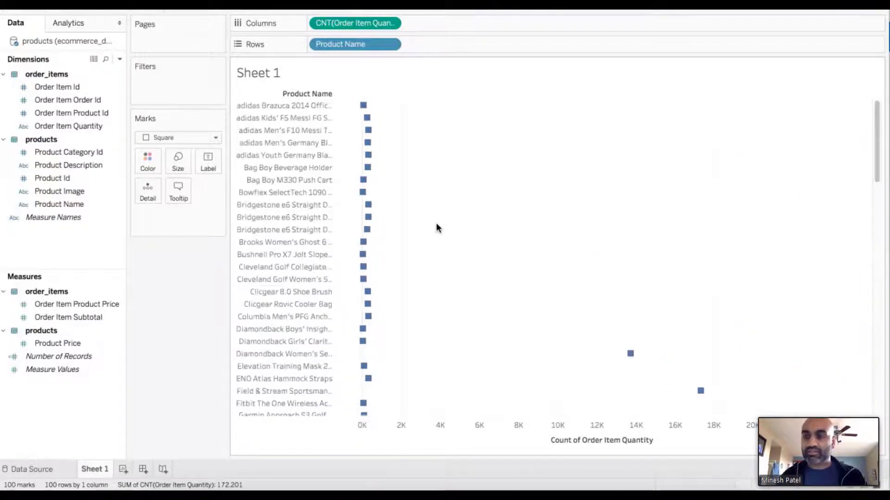
pyautogui.scroll(-1, 436, 223)
pyautogui.scroll(1, 435, 223)
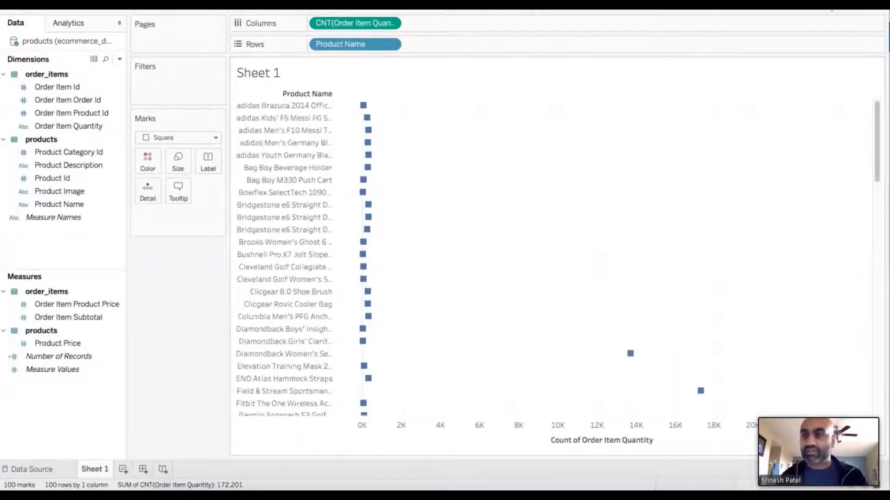
# Display the product quantity counts as a treemap, and switch the chart to packed bubbles.
pyautogui.click(861, 6)
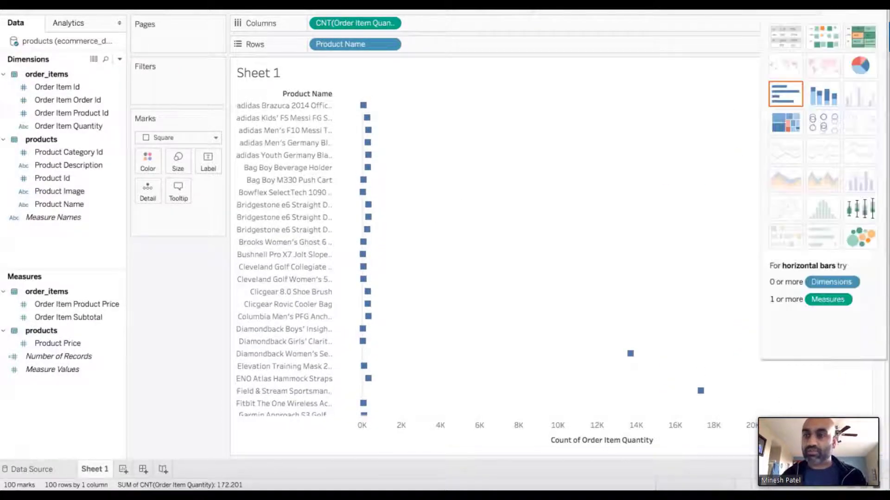
pyautogui.click(784, 123)
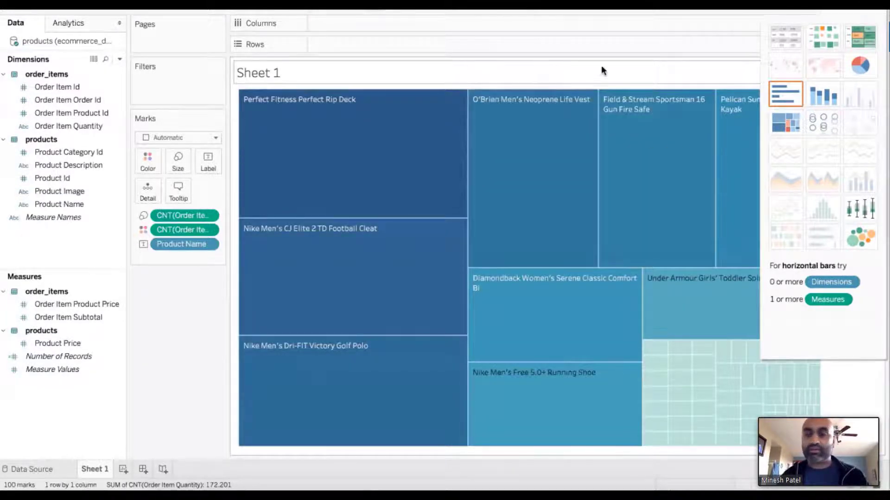
pyautogui.click(822, 123)
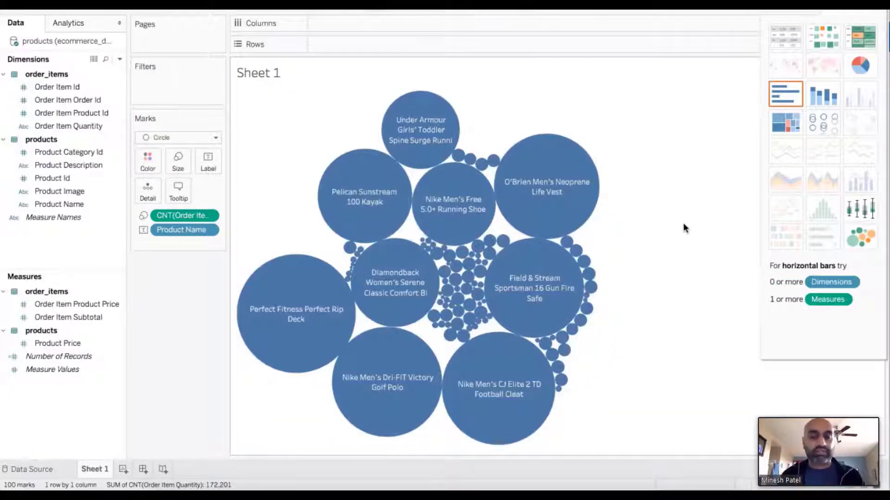
pyautogui.moveTo(259, 309)
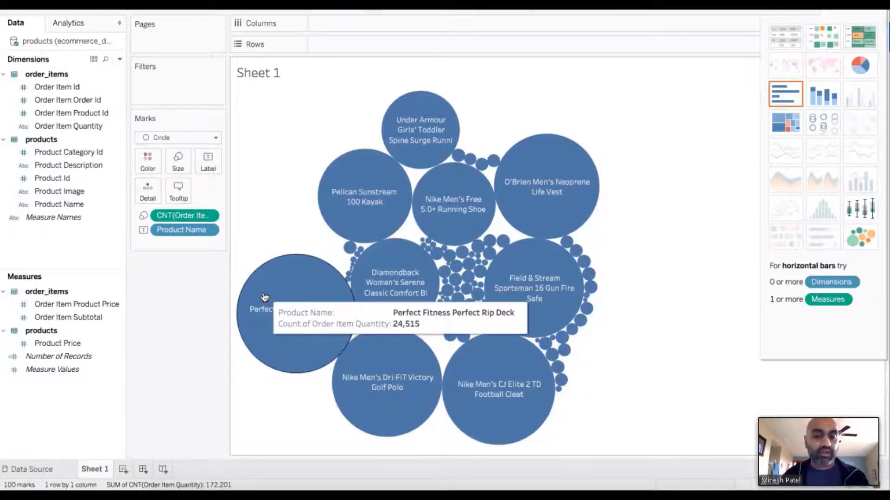
pyautogui.moveTo(355, 398)
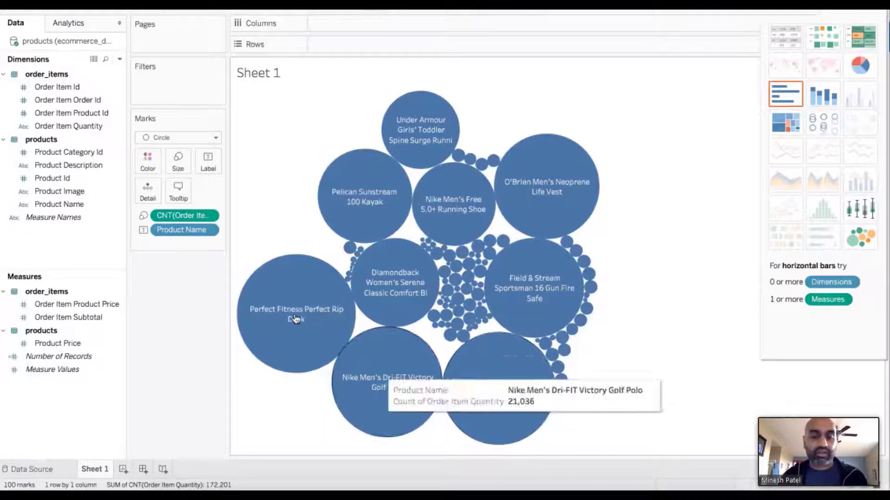
pyautogui.moveTo(295, 322)
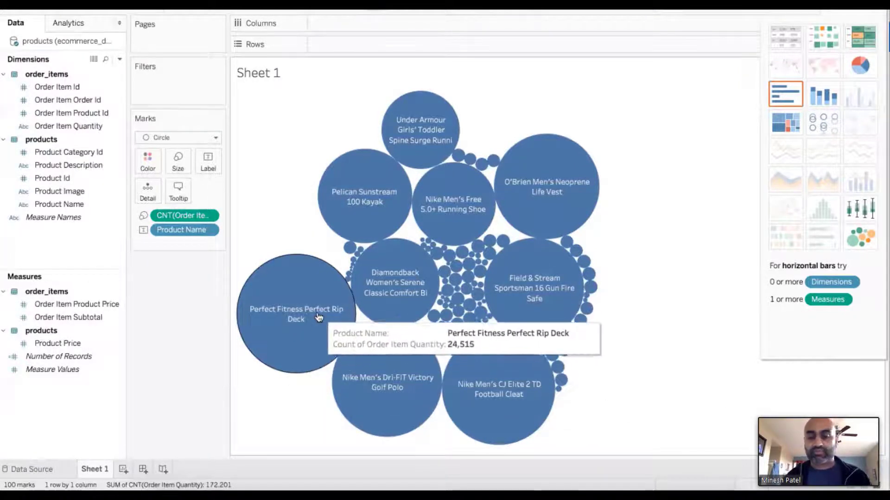
pyautogui.moveTo(392, 428)
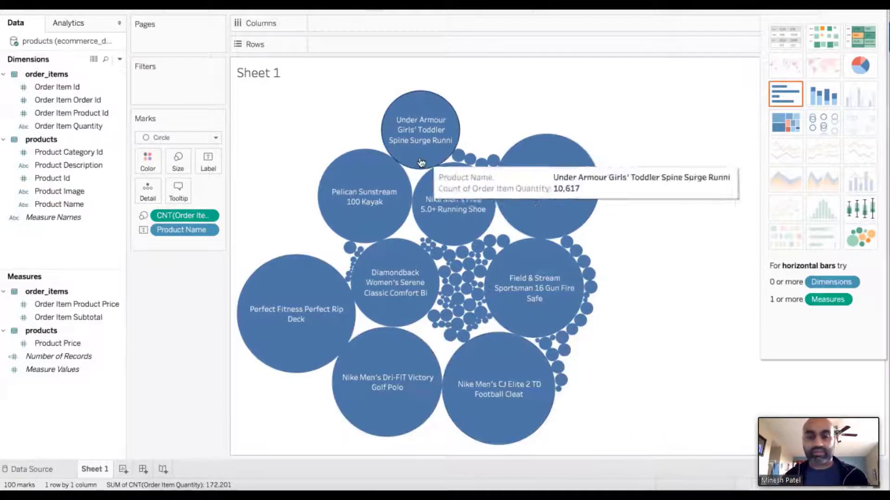
pyautogui.click(844, 7)
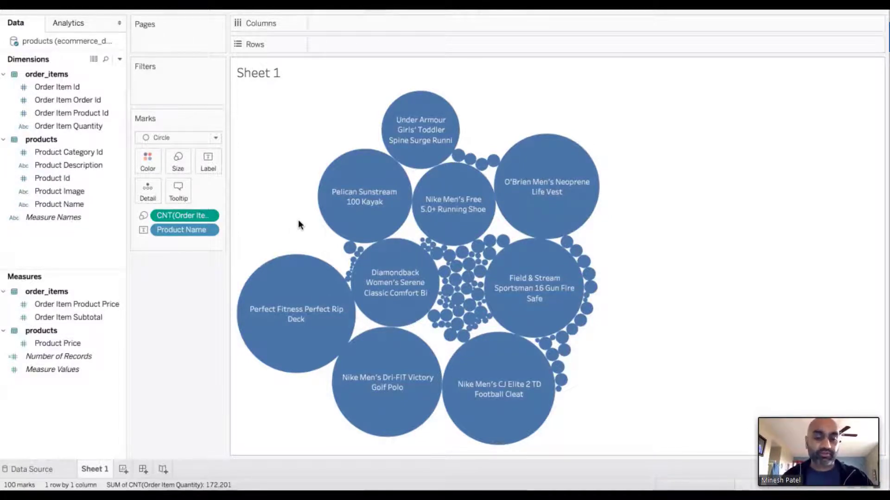
# Switch to Qubole Workbench and open the most recent run of the saved query Top 10 Products by Revenue.
pyautogui.hotkey('ctrl', 'Right')
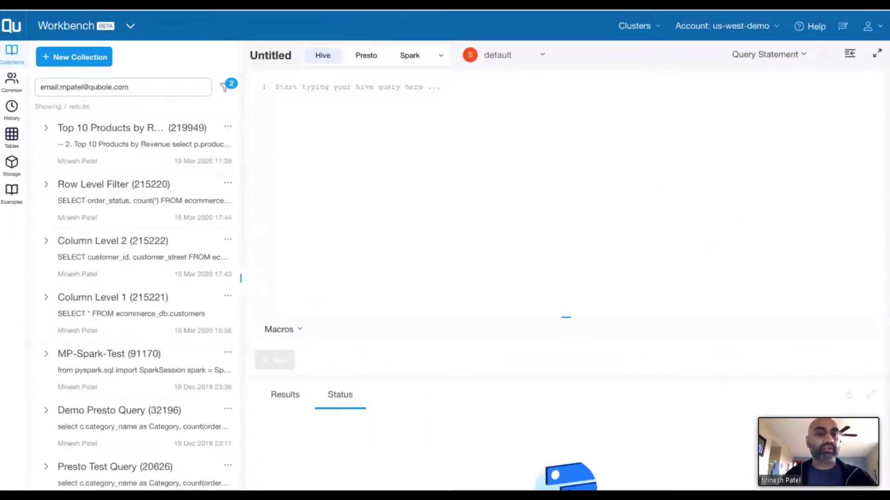
pyautogui.click(131, 26)
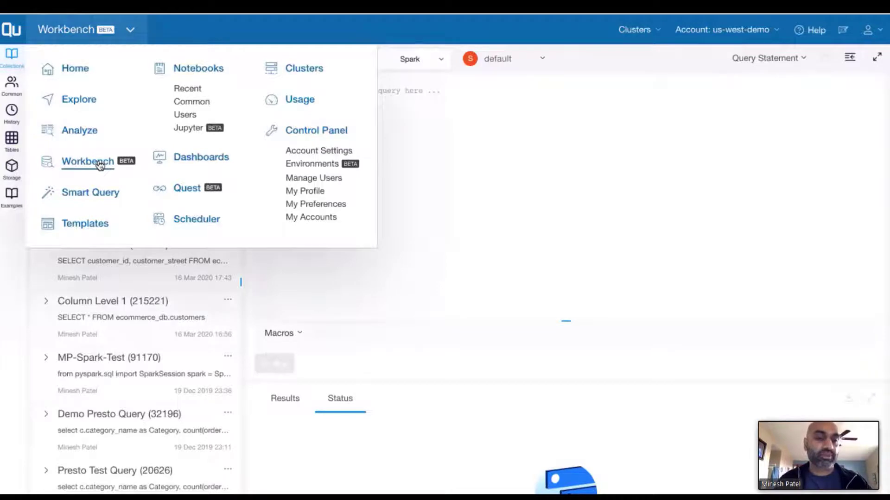
pyautogui.click(535, 136)
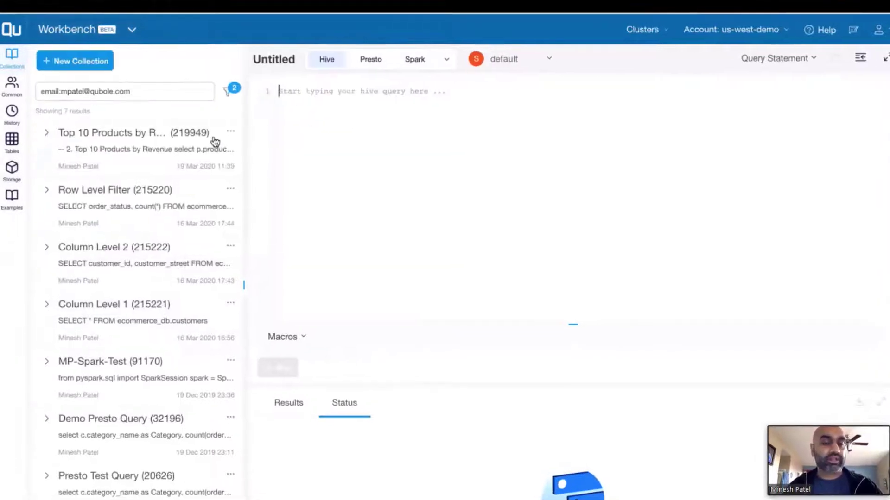
pyautogui.click(215, 142)
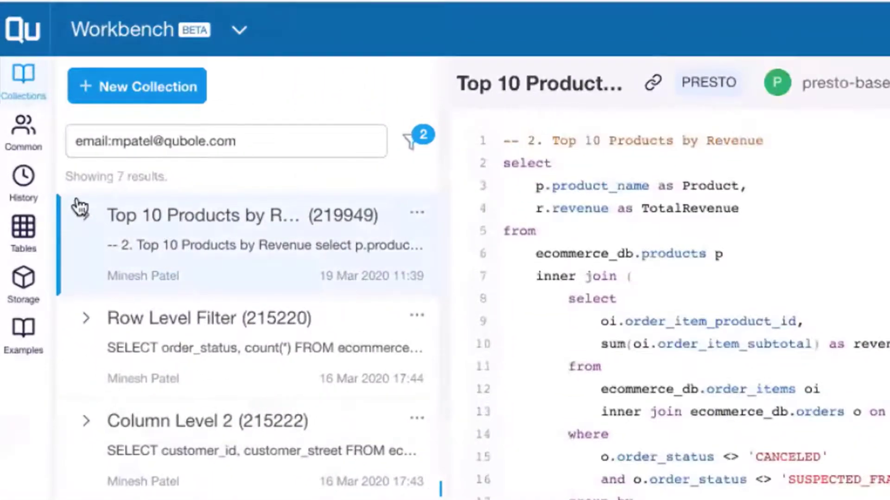
pyautogui.click(83, 216)
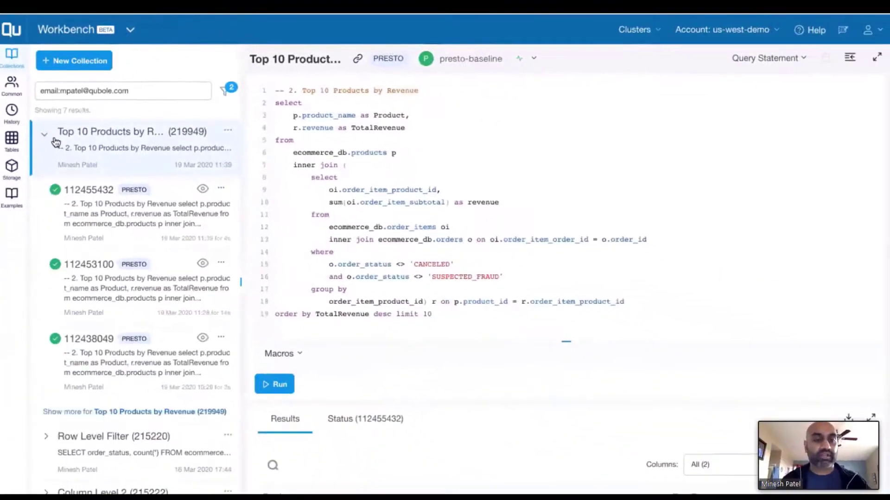
pyautogui.click(93, 218)
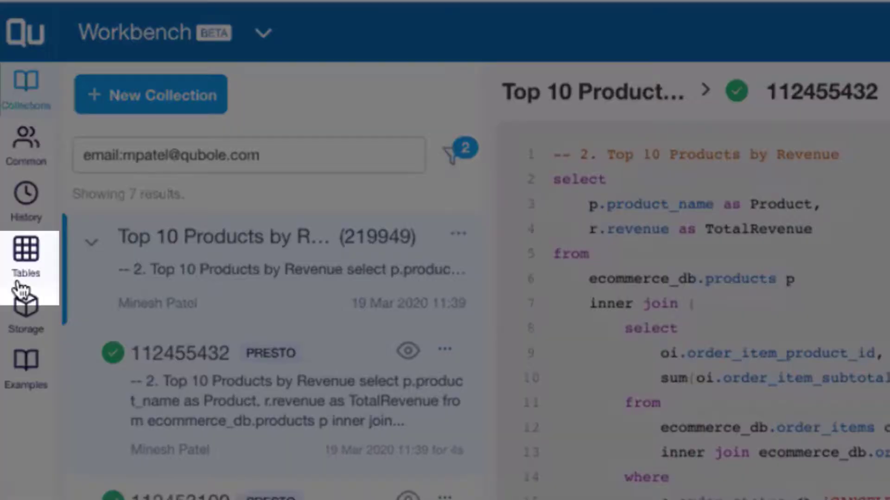
# Browse the available tables and show the columns of order_items in the ecommerce_db database.
pyautogui.click(12, 147)
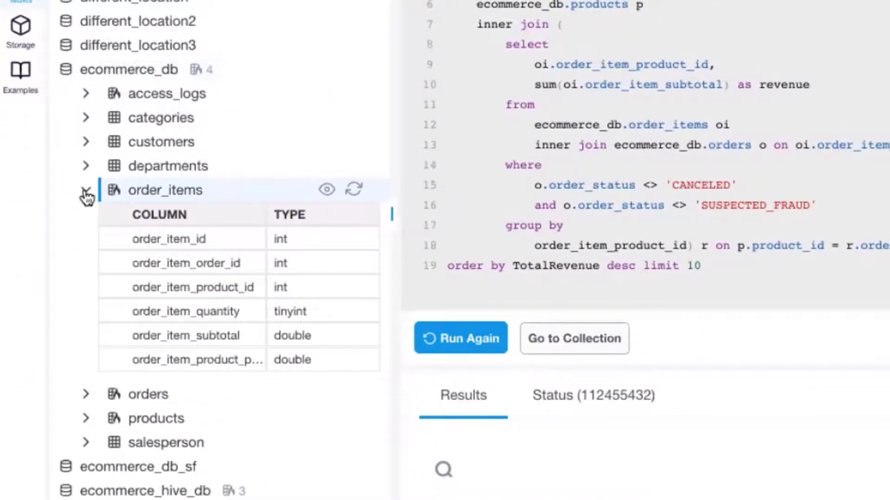
# Preview the data rows of the order_items table in ecommerce_db.
pyautogui.scroll(-3, 86, 197)
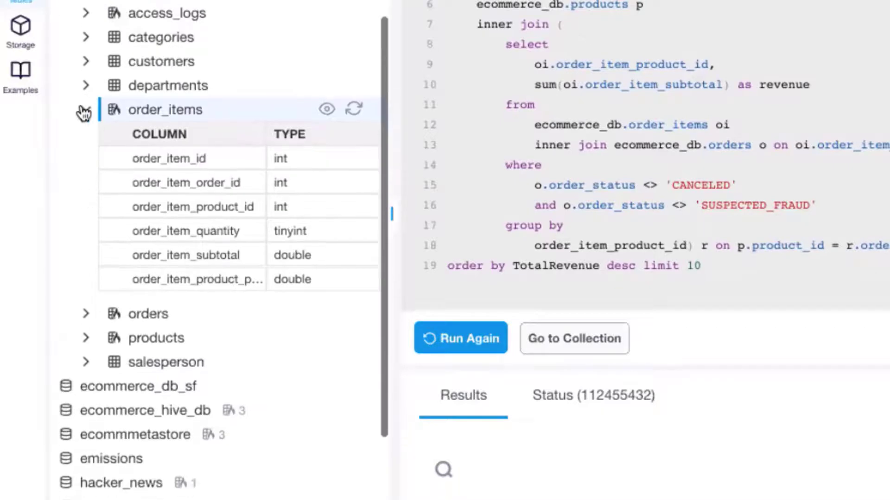
pyautogui.click(84, 111)
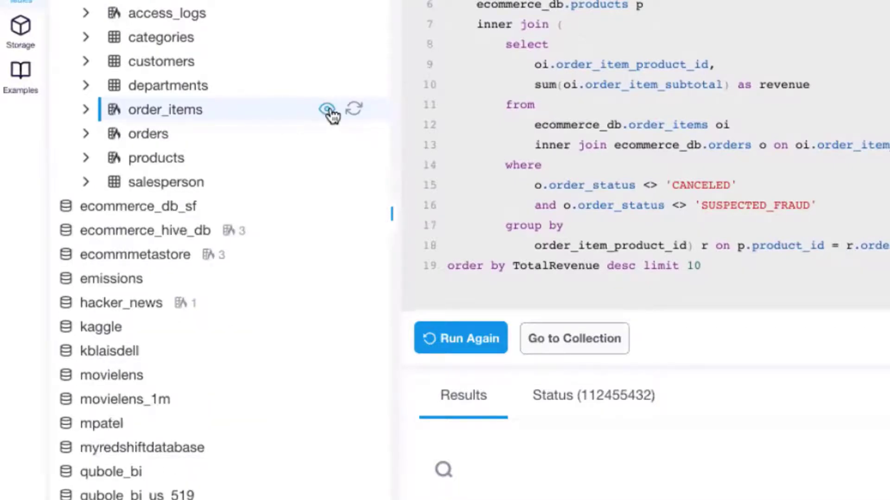
pyautogui.click(218, 114)
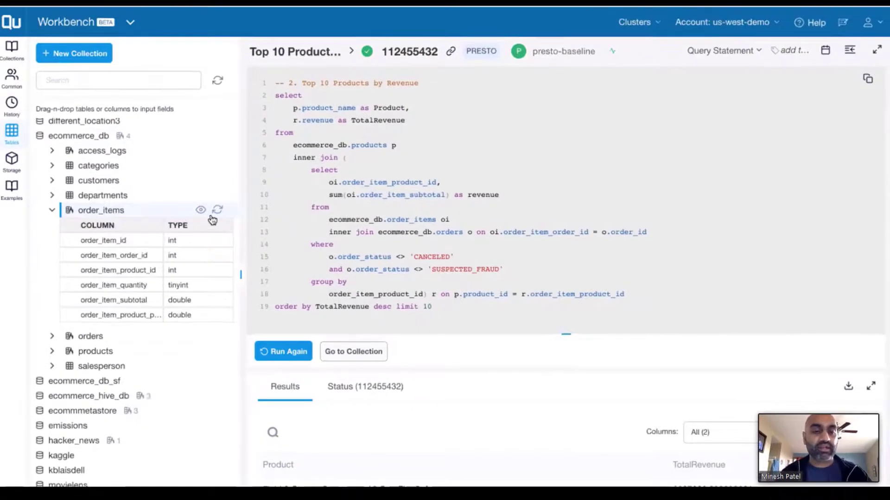
pyautogui.click(200, 210)
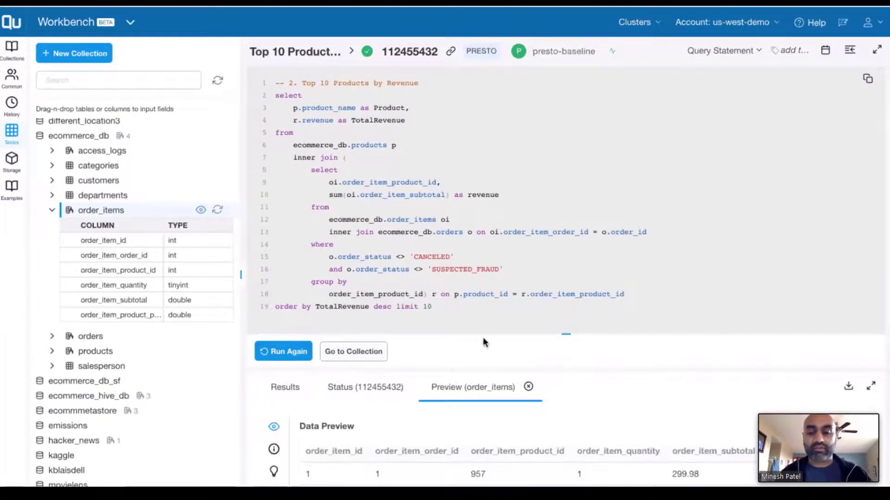
pyautogui.scroll(-6, 485, 335)
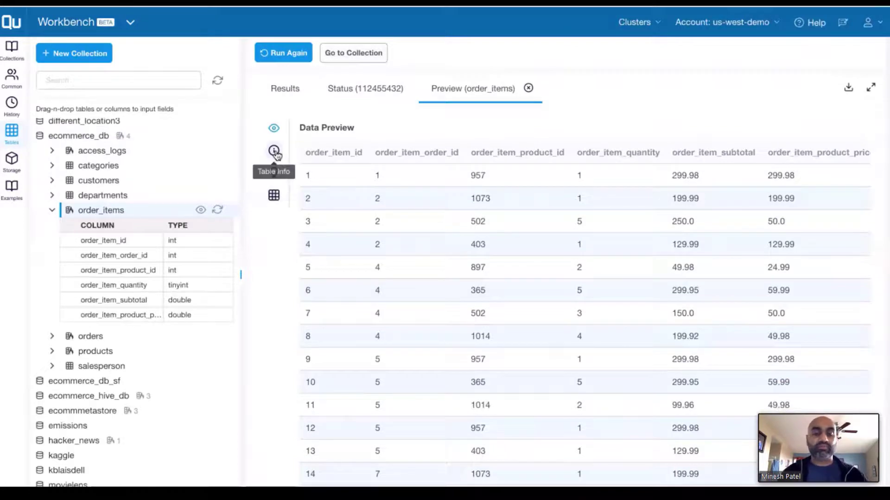
# Show the table information for order_items and highlight its storage location and description.
pyautogui.click(274, 151)
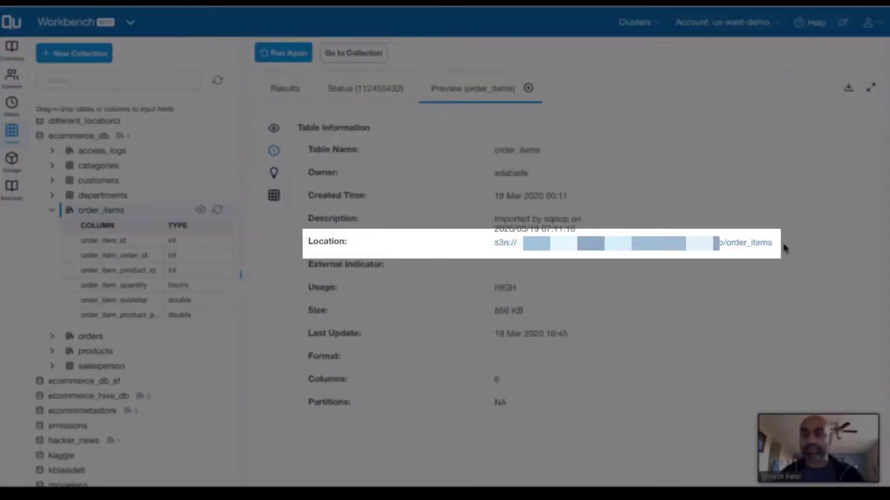
pyautogui.moveTo(783, 246); pyautogui.dragTo(555, 249)
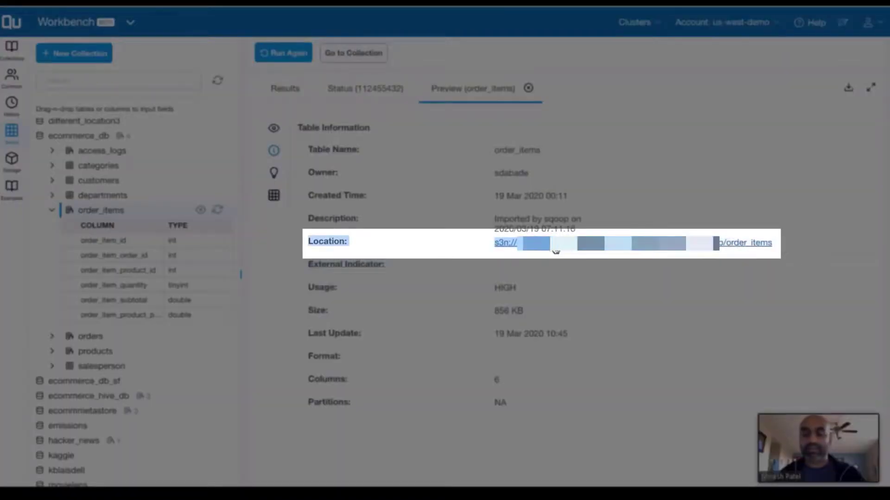
pyautogui.click(397, 207)
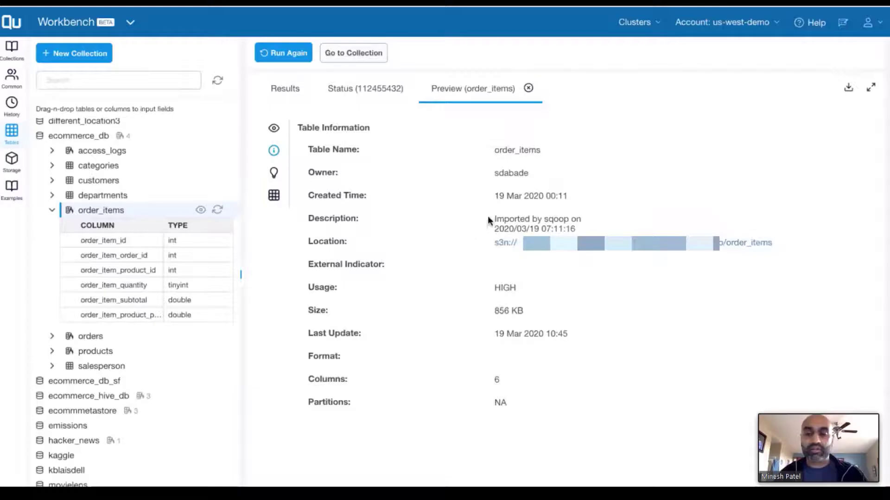
pyautogui.tripleClick(494, 217)
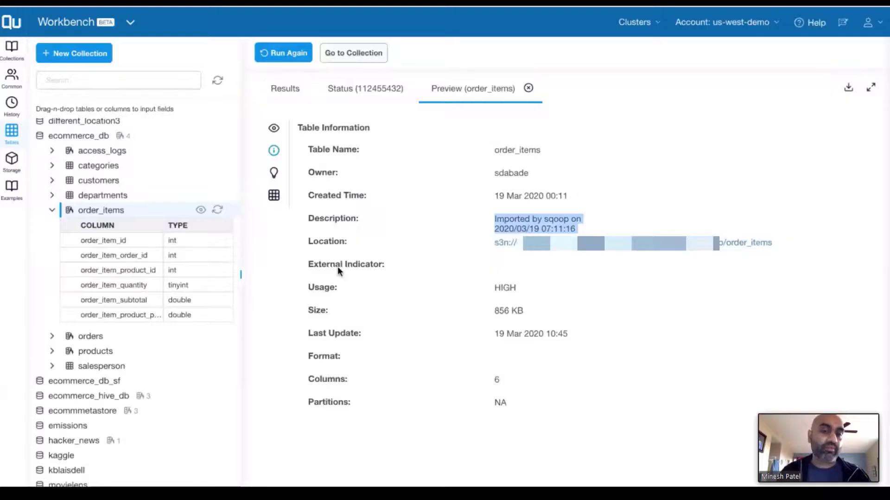
# Show the table insights for order_items and compare its top columns and users with the query text.
pyautogui.click(274, 179)
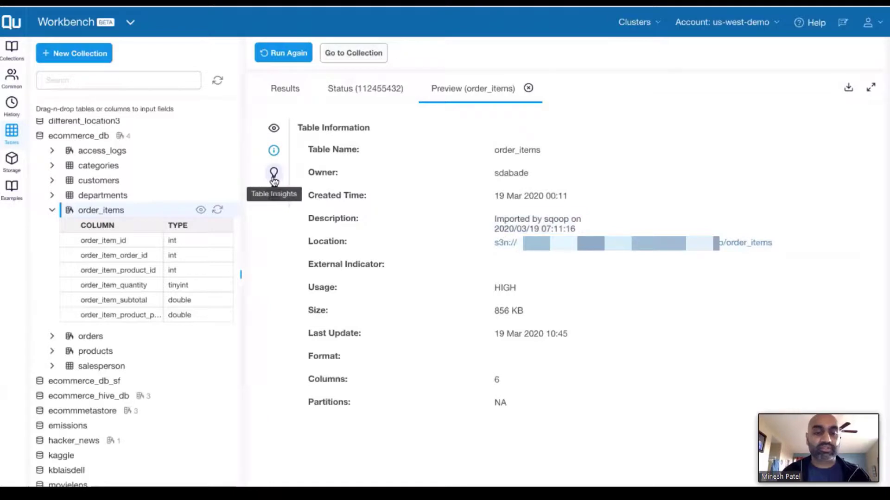
pyautogui.scroll(2, 463, 209)
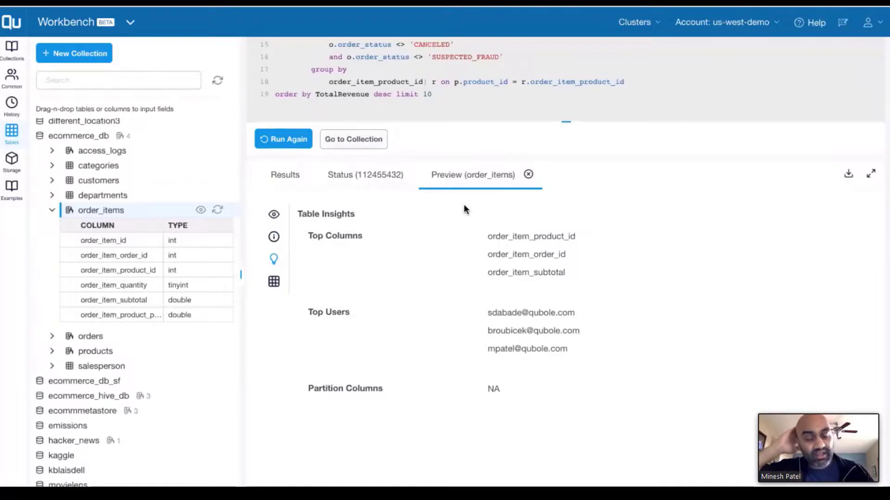
pyautogui.scroll(4, 465, 208)
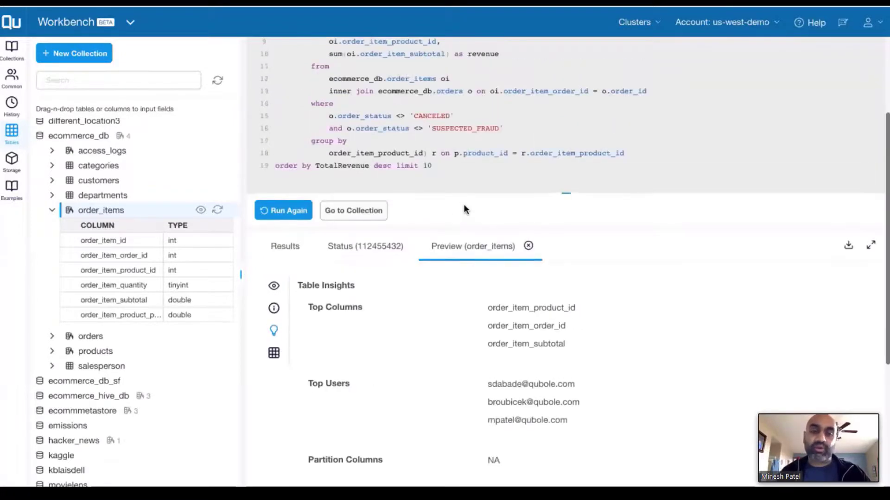
pyautogui.scroll(-5, 464, 204)
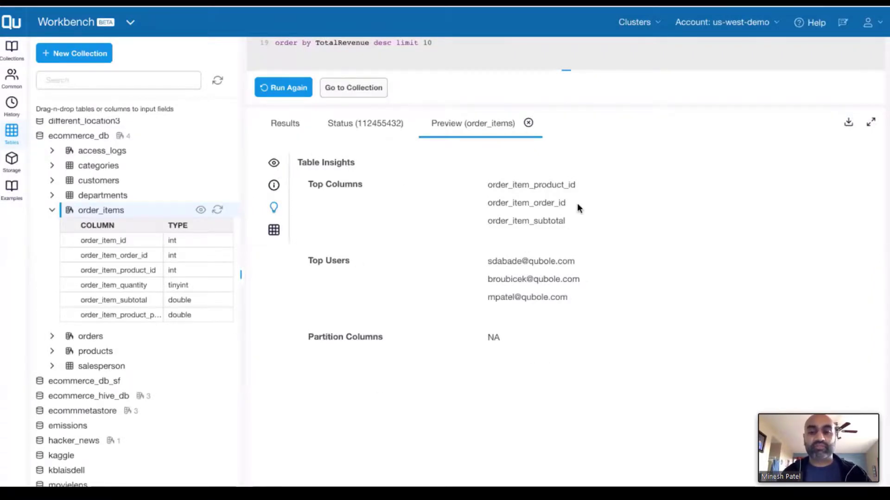
pyautogui.scroll(4, 577, 207)
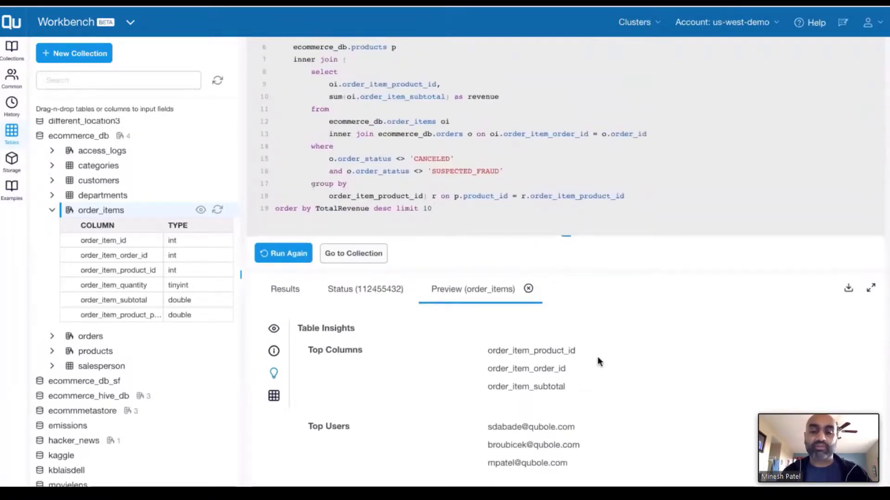
pyautogui.scroll(-3, 598, 361)
pyautogui.scroll(5, 599, 361)
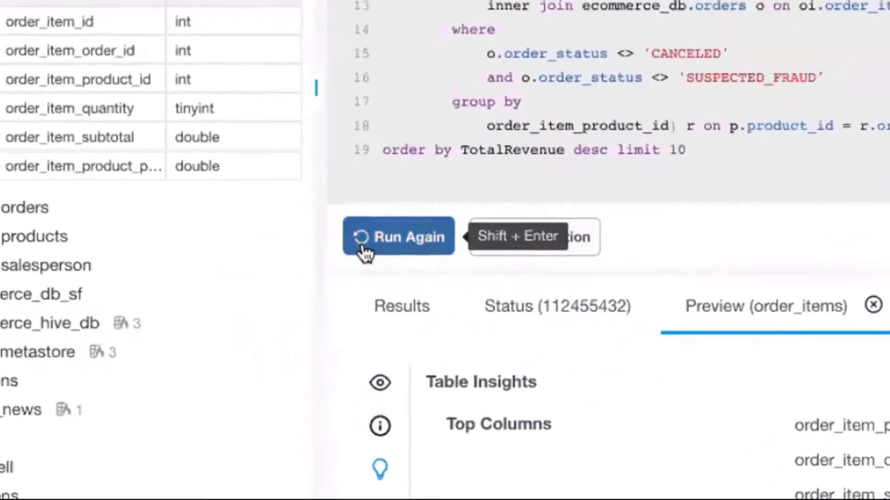
# Run the Top 10 Products by Revenue query again, and follow its status and results alongside the query history.
pyautogui.click(365, 252)
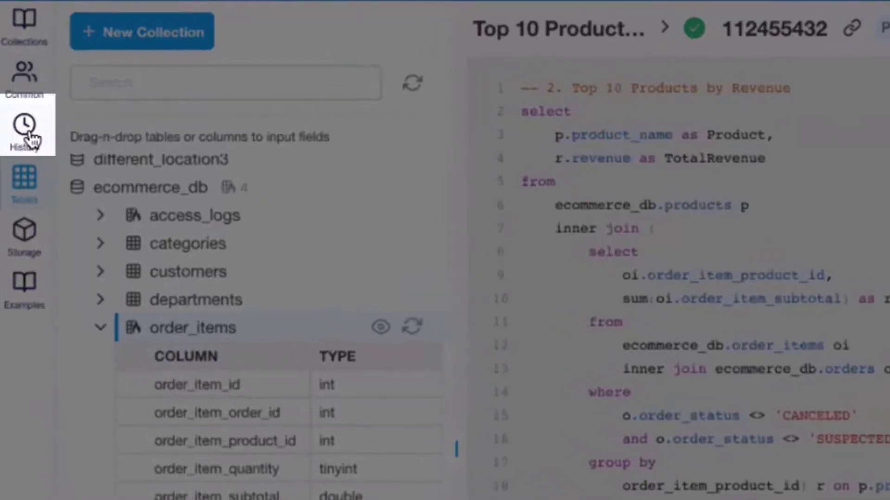
pyautogui.click(20, 122)
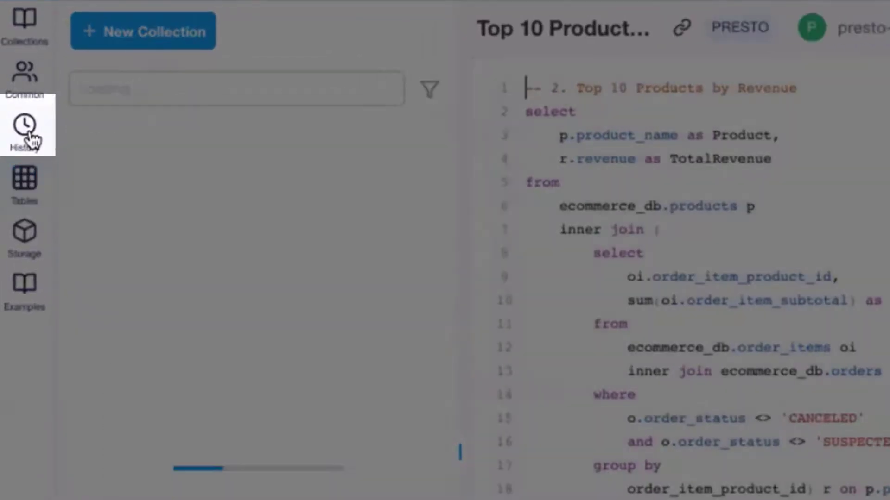
pyautogui.scroll(-3, 665, 299)
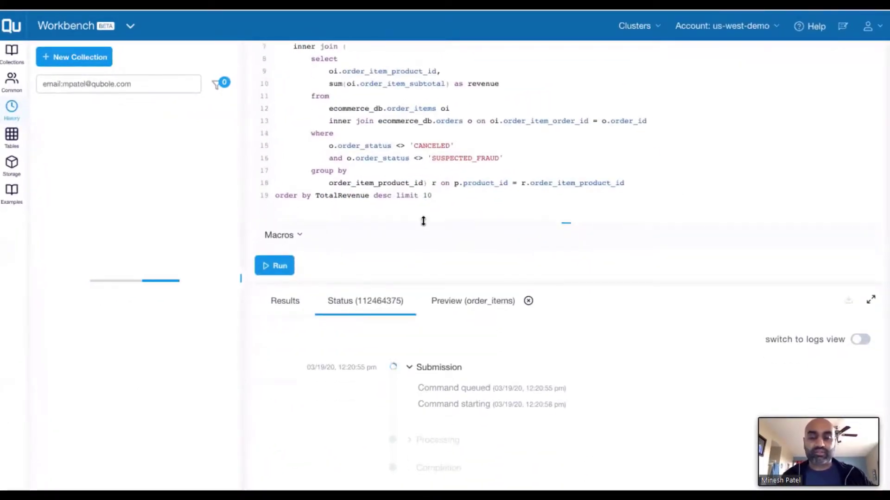
pyautogui.scroll(-3, 466, 357)
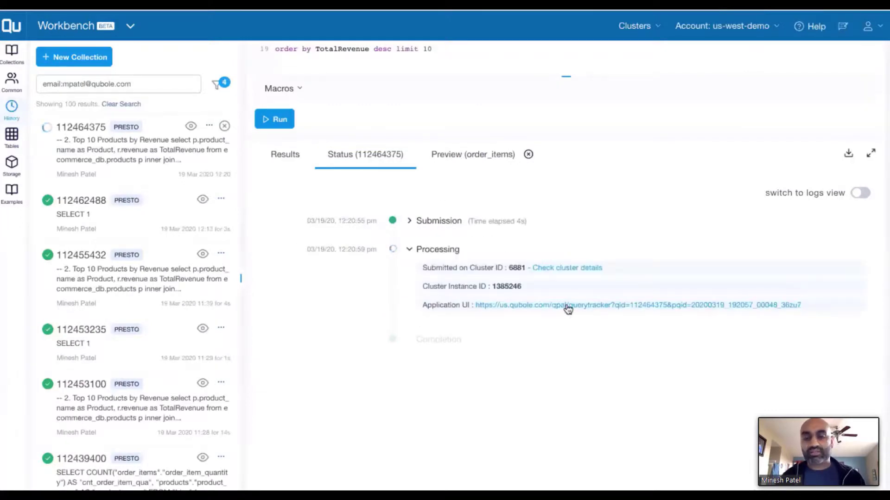
pyautogui.scroll(4, 568, 308)
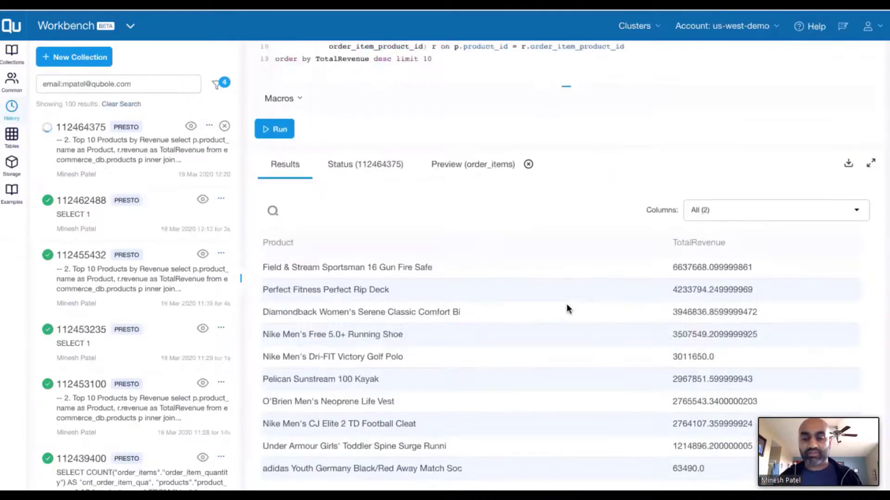
pyautogui.scroll(-1, 568, 310)
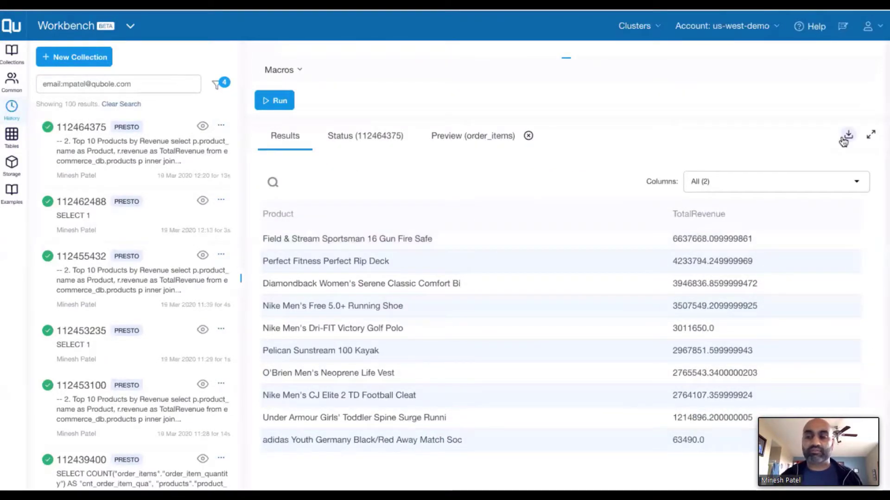
pyautogui.scroll(5, 605, 215)
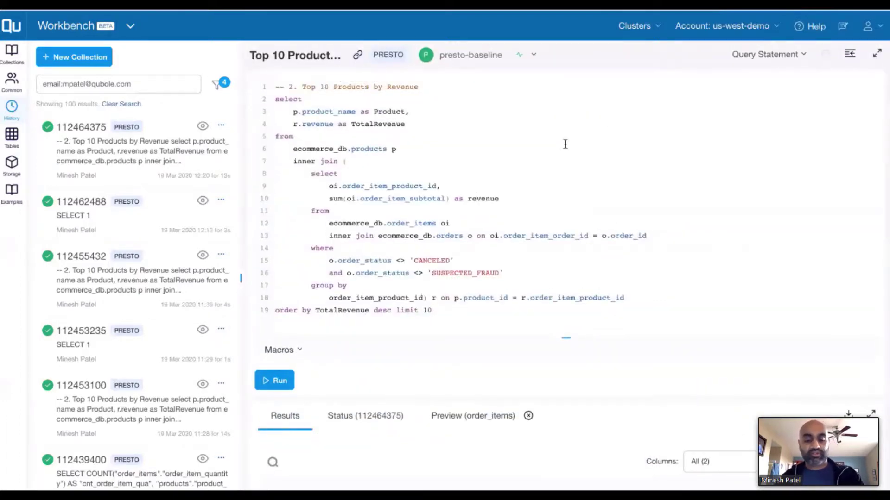
pyautogui.press('super+t')
pyautogui.write('https://us.qubole.com/analyze/collections?id=219949&p=false&select_first=true')
pyautogui.press('Return')
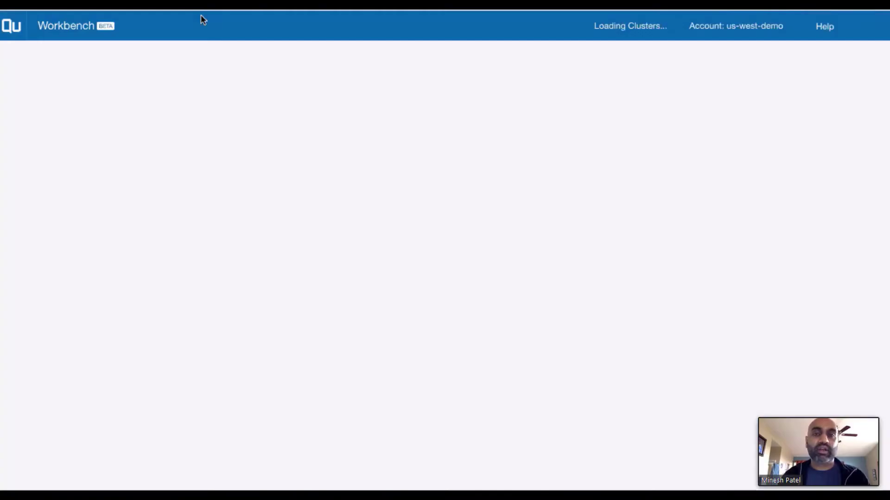
pyautogui.scroll(-10, 443, 198)
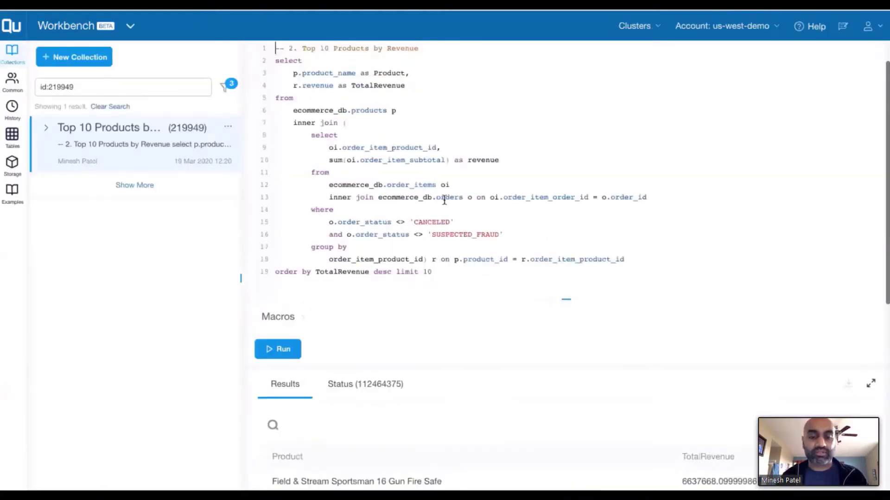
pyautogui.scroll(7, 443, 199)
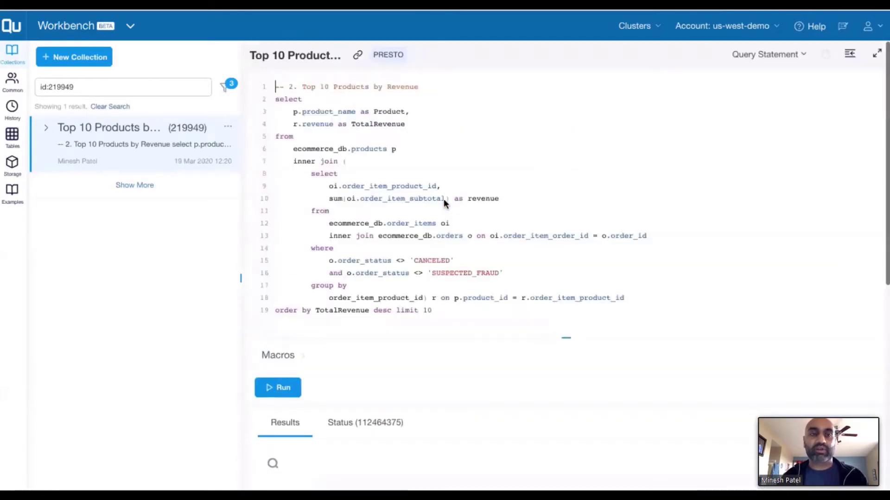